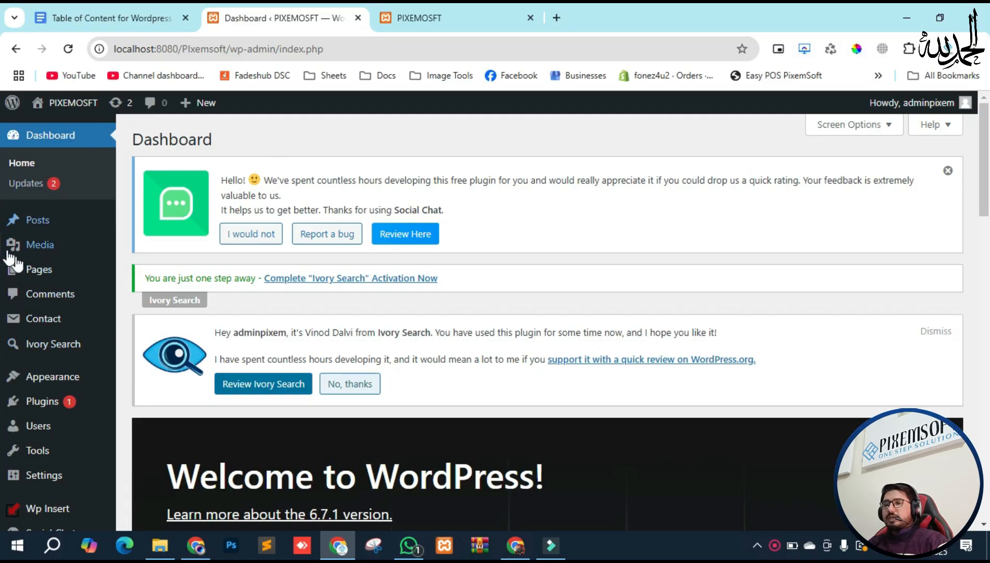
# Open Users > All Users, showing the single Administrator account on the PIXEMOSFT site.
pyautogui.scroll(-9, 41, 339)
pyautogui.scroll(9, 49, 228)
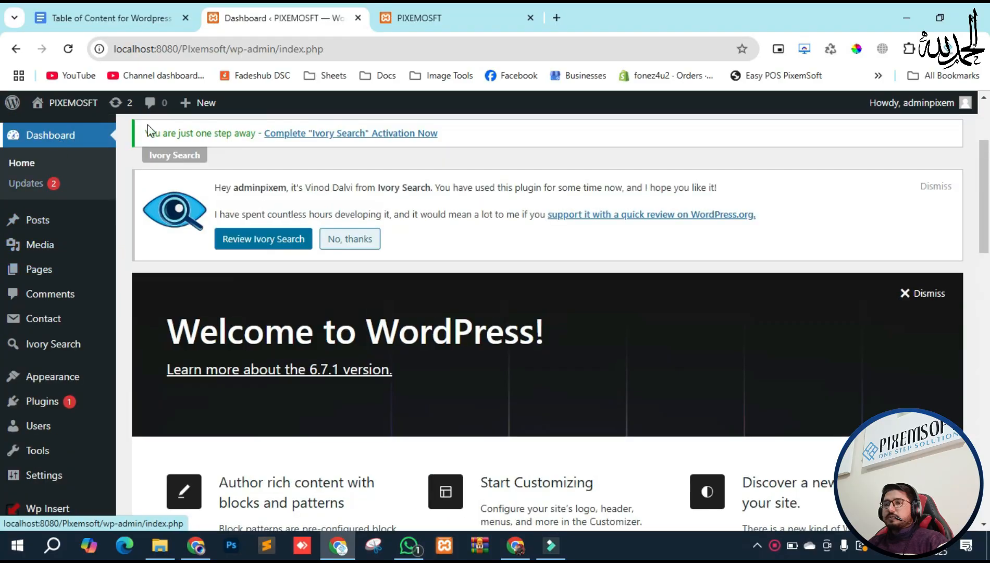
pyautogui.scroll(-8, 67, 278)
pyautogui.scroll(-2, 55, 396)
pyautogui.moveTo(58, 441)
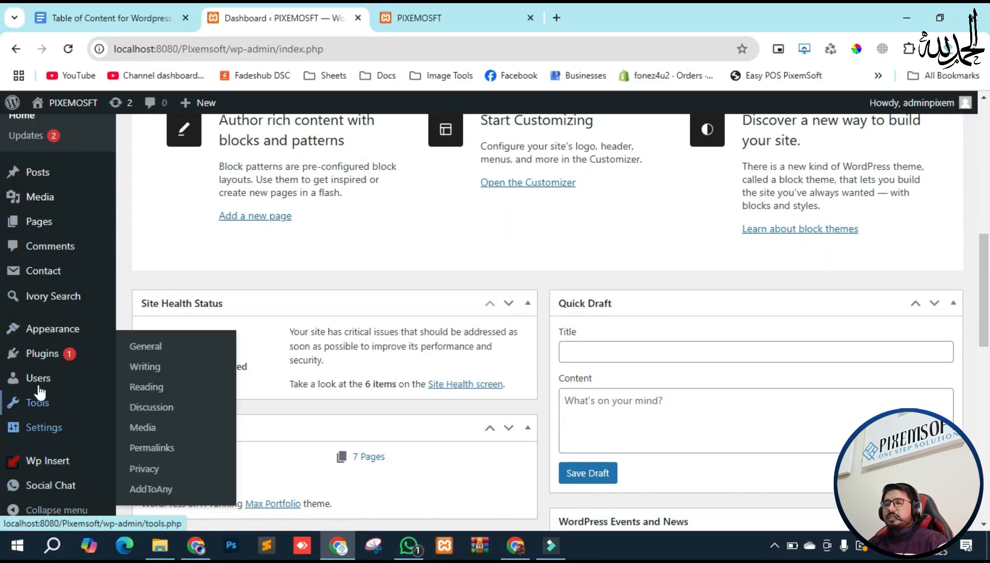
pyautogui.moveTo(18, 388)
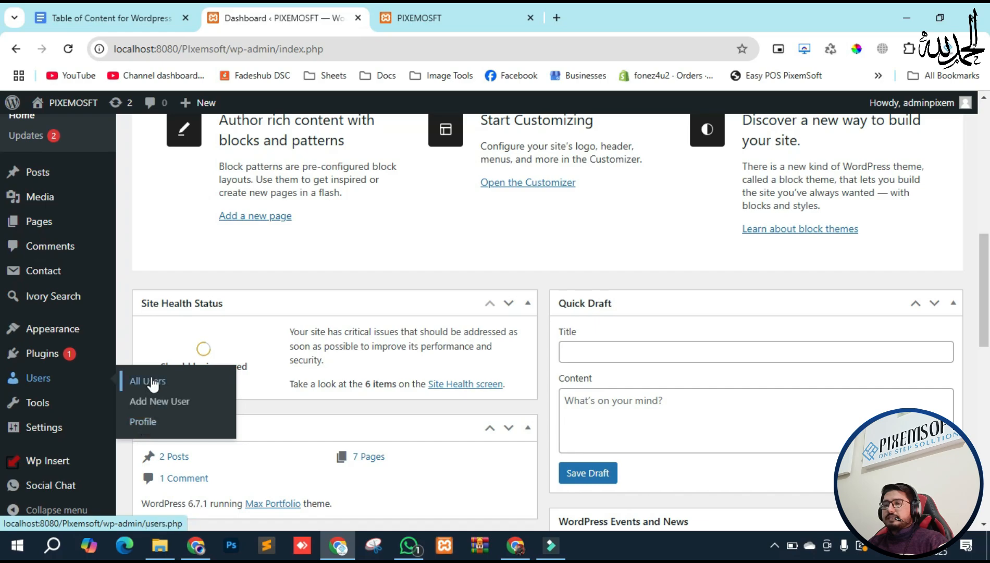
pyautogui.click(35, 383)
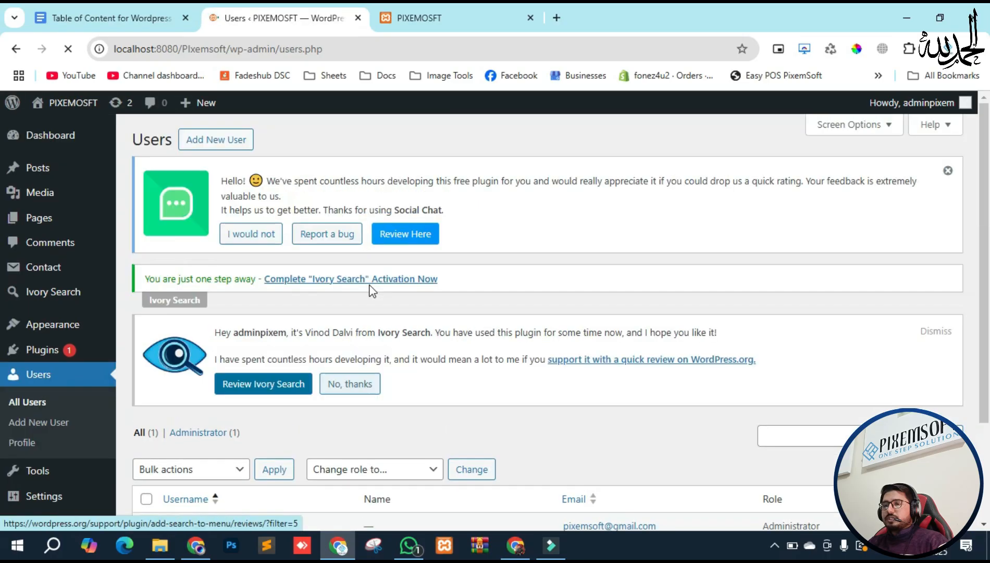
pyautogui.scroll(-3, 339, 408)
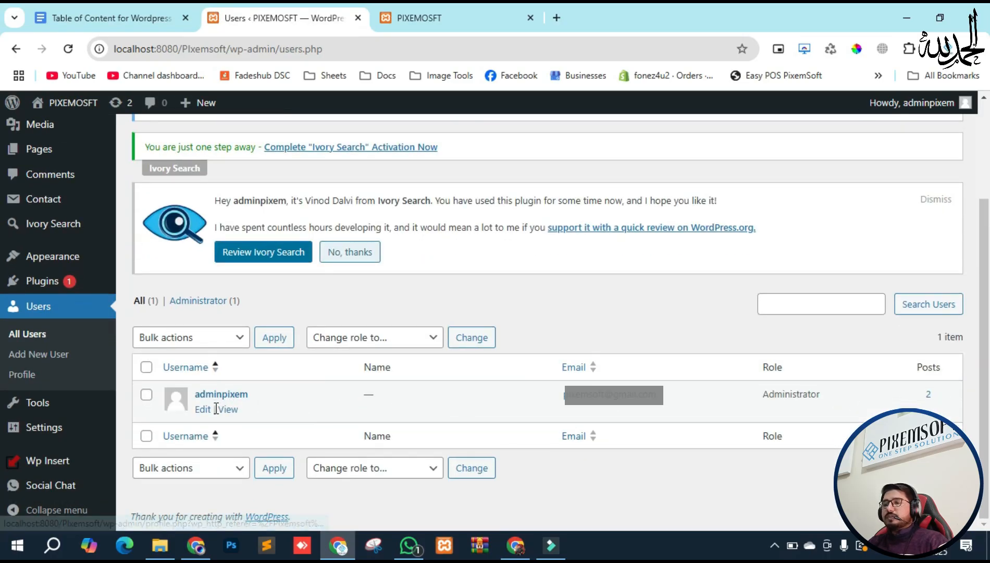
pyautogui.scroll(3, 242, 410)
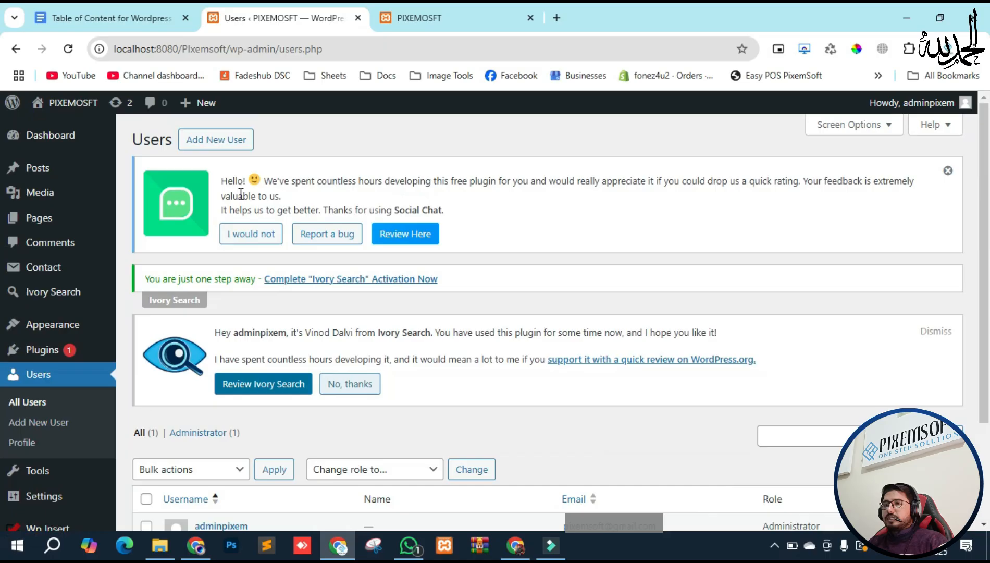
# Start a new user account from the Users page.
pyautogui.click(215, 139)
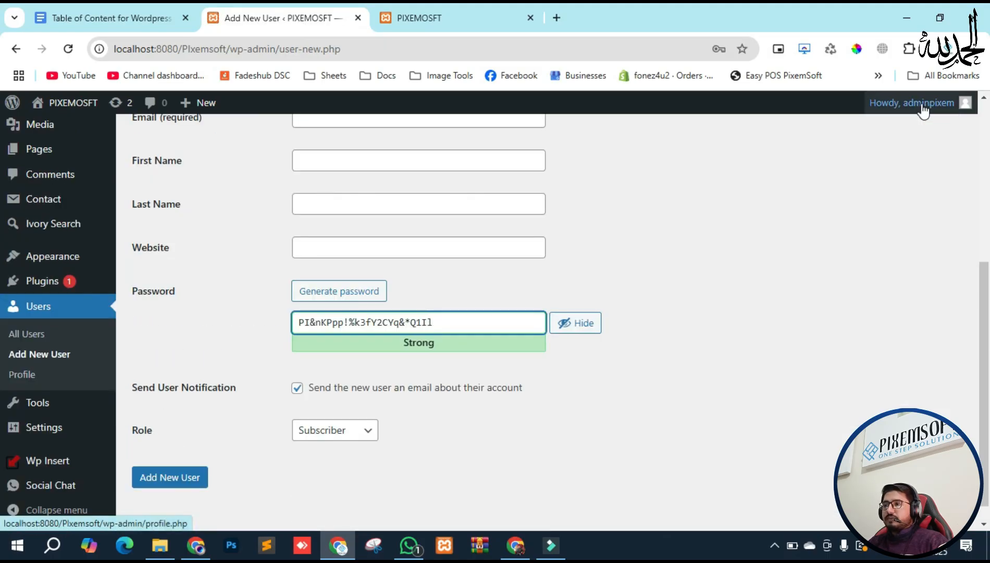
pyautogui.moveTo(922, 110)
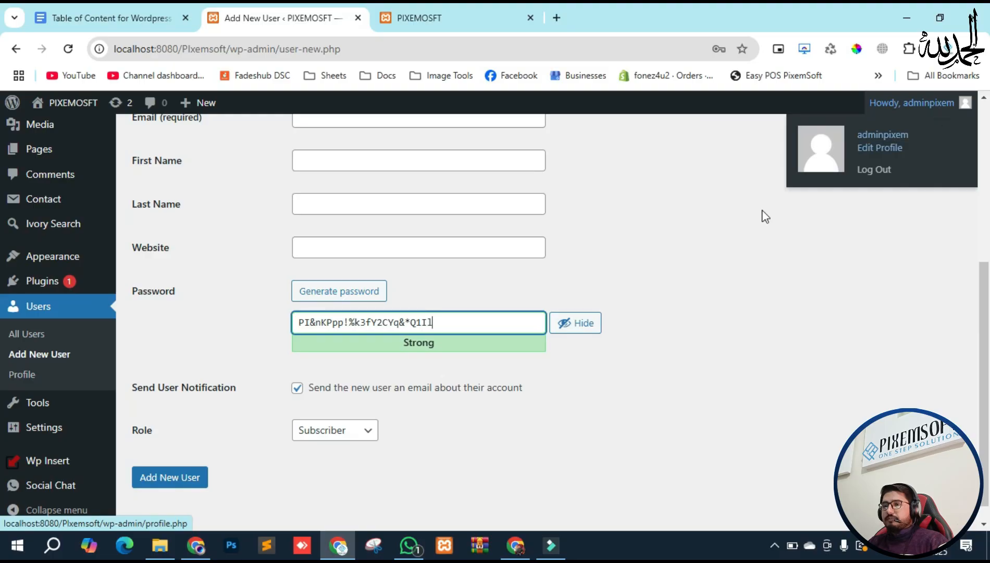
pyautogui.scroll(3, 250, 258)
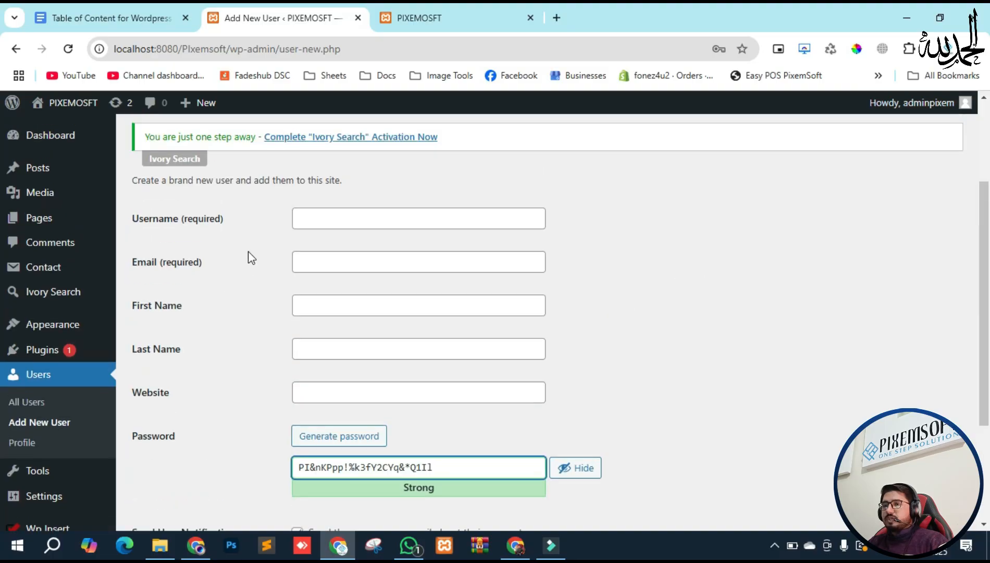
# Enter the new user's username, e-mail address, first name and last name.
pyautogui.click(329, 224)
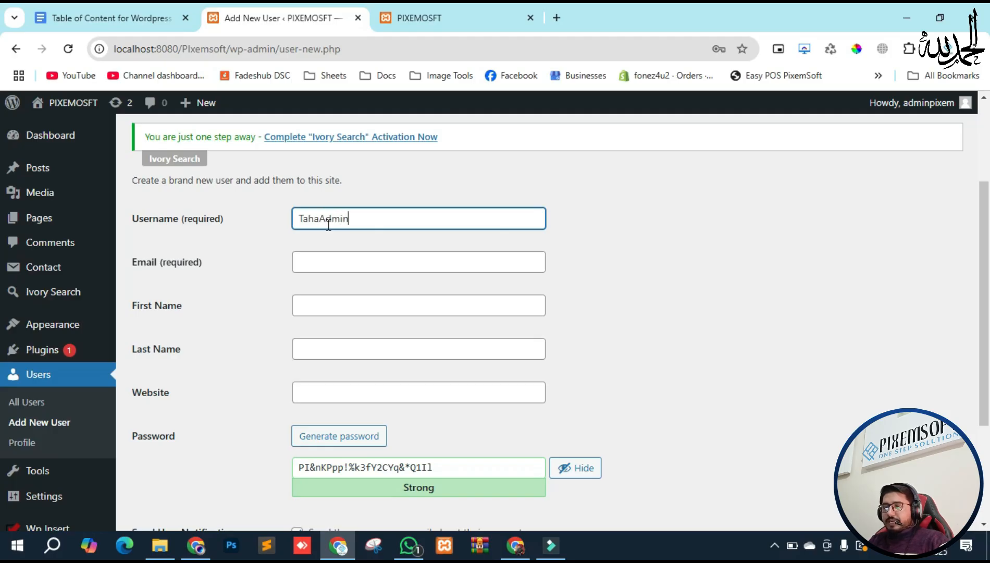
pyautogui.press('Tab')
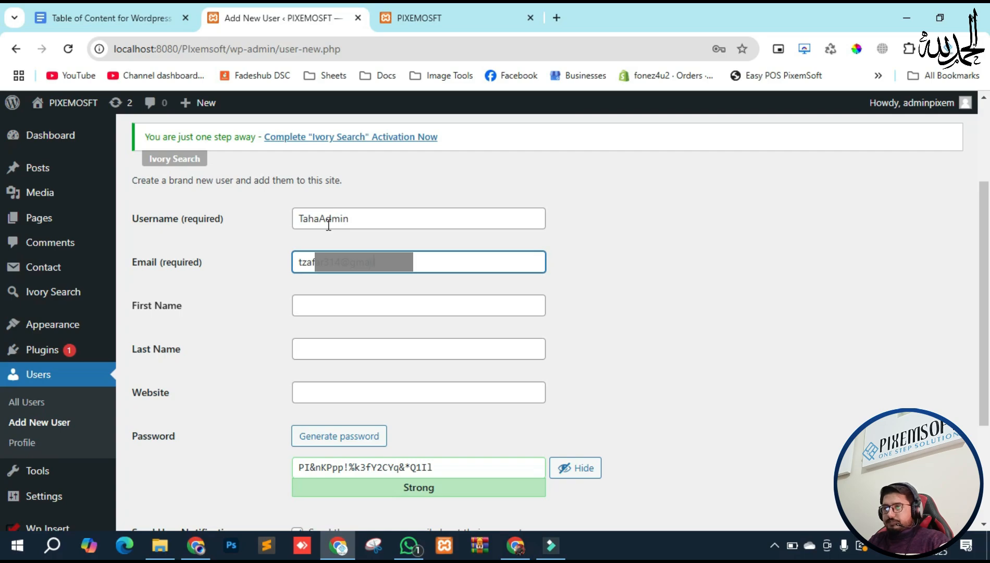
pyautogui.press('Tab')
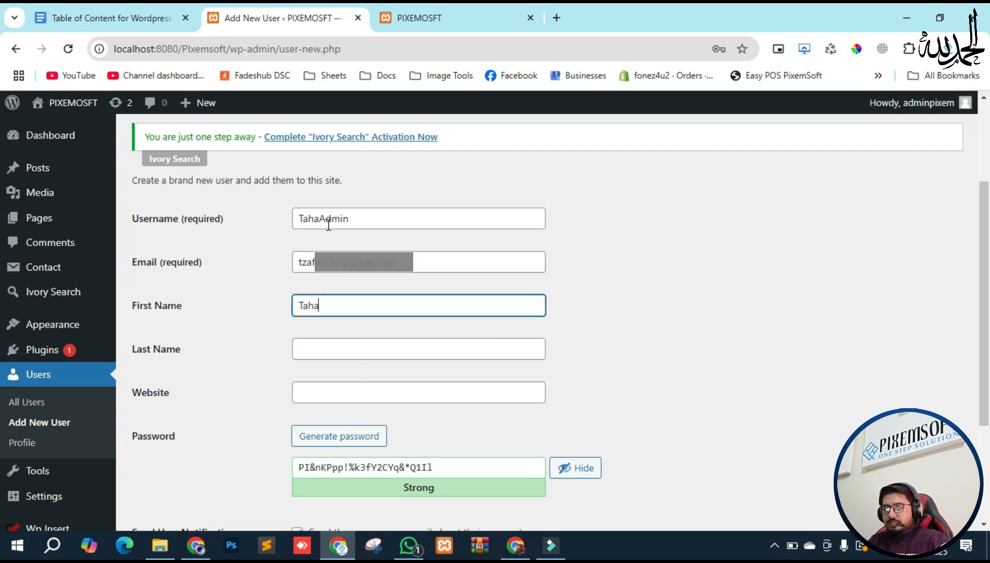
pyautogui.press('Tab')
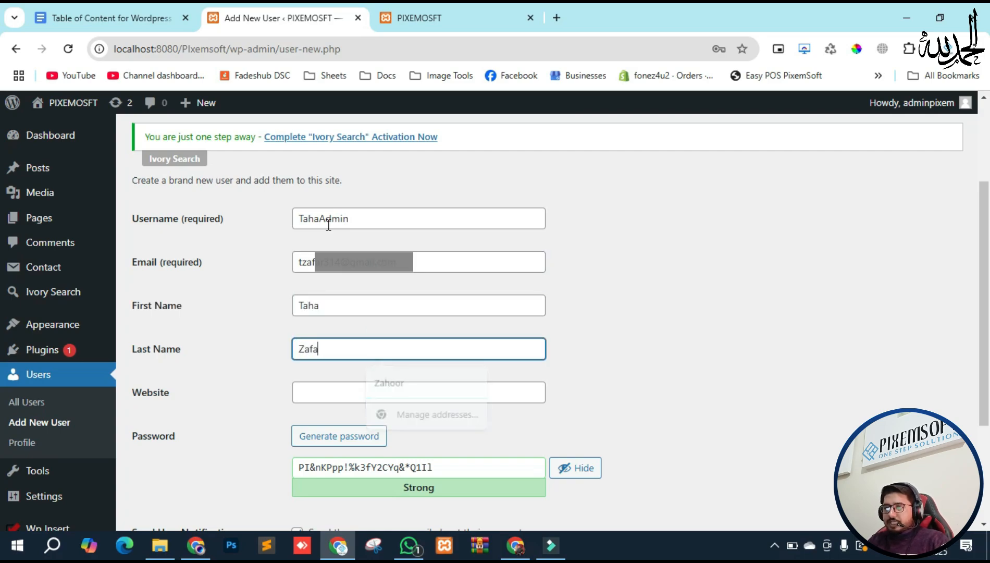
pyautogui.press('Tab')
pyautogui.scroll(-2, 328, 225)
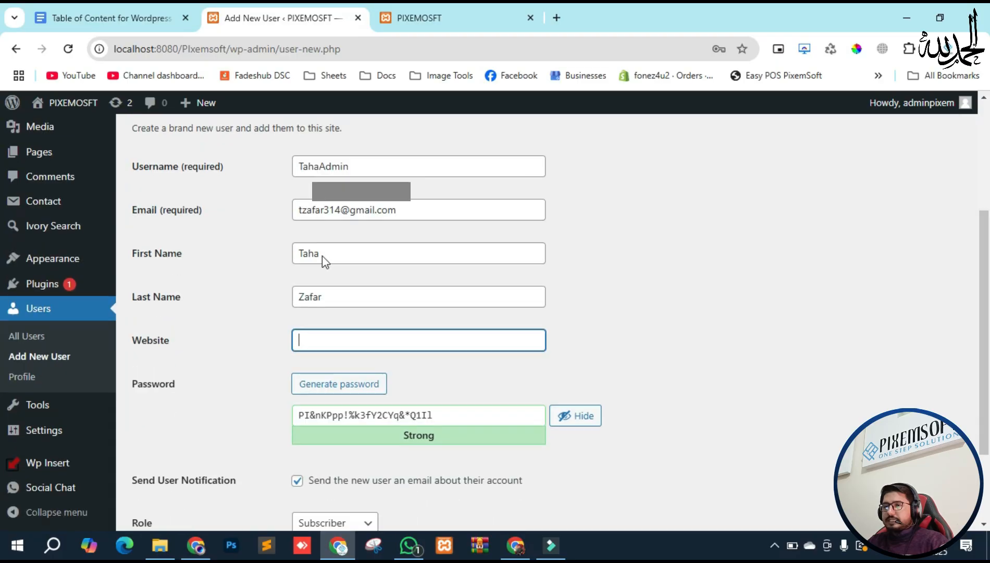
# Overwrite the generated password with a custom password rated Medium strength.
pyautogui.tripleClick(452, 400)
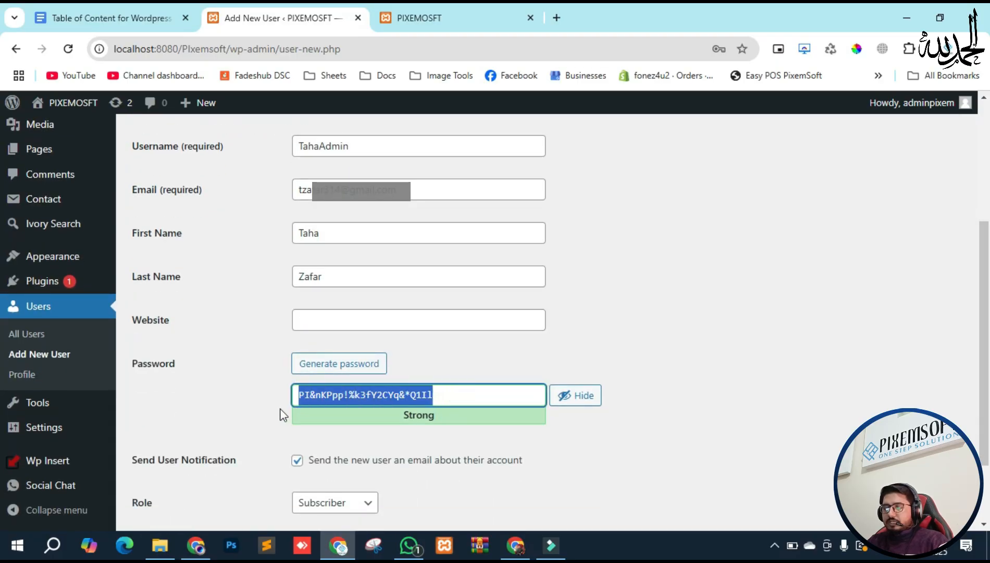
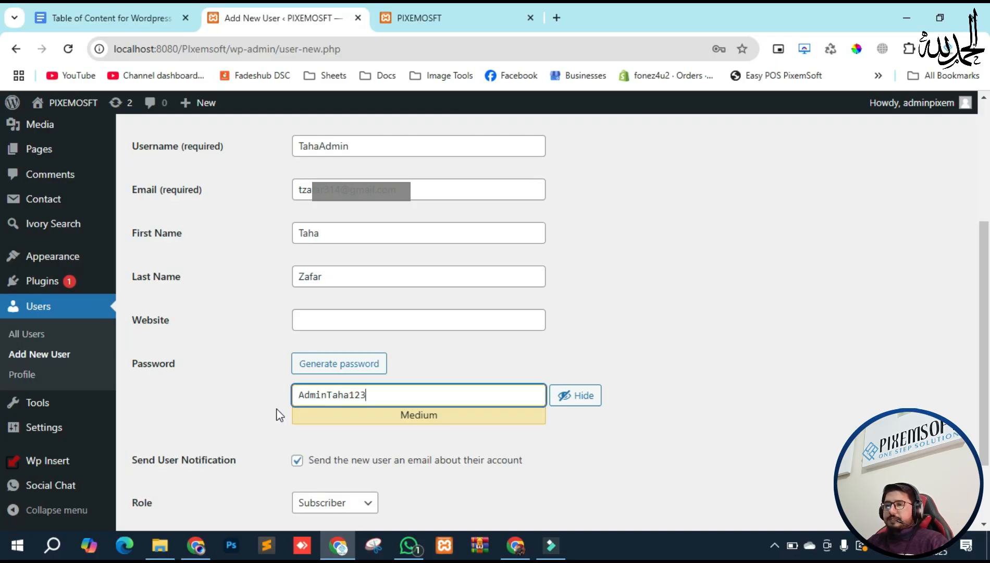
pyautogui.scroll(-2, 277, 409)
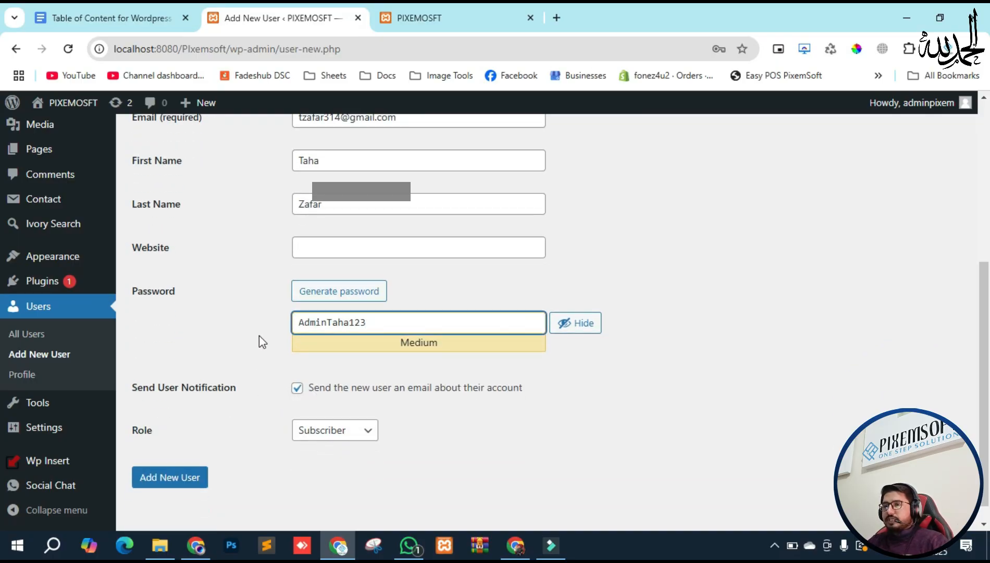
pyautogui.scroll(2, 282, 292)
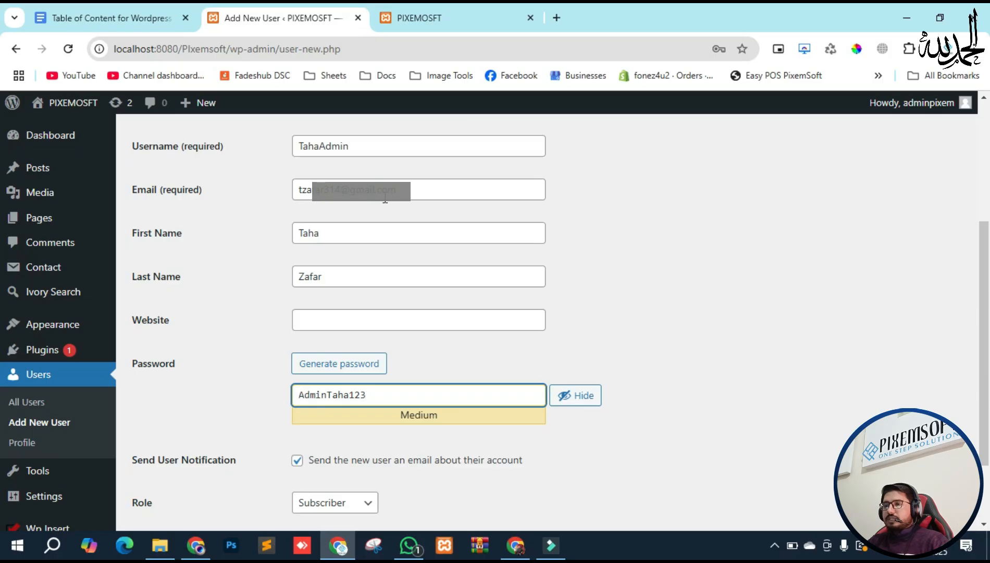
pyautogui.scroll(1, 343, 229)
pyautogui.scroll(-3, 259, 284)
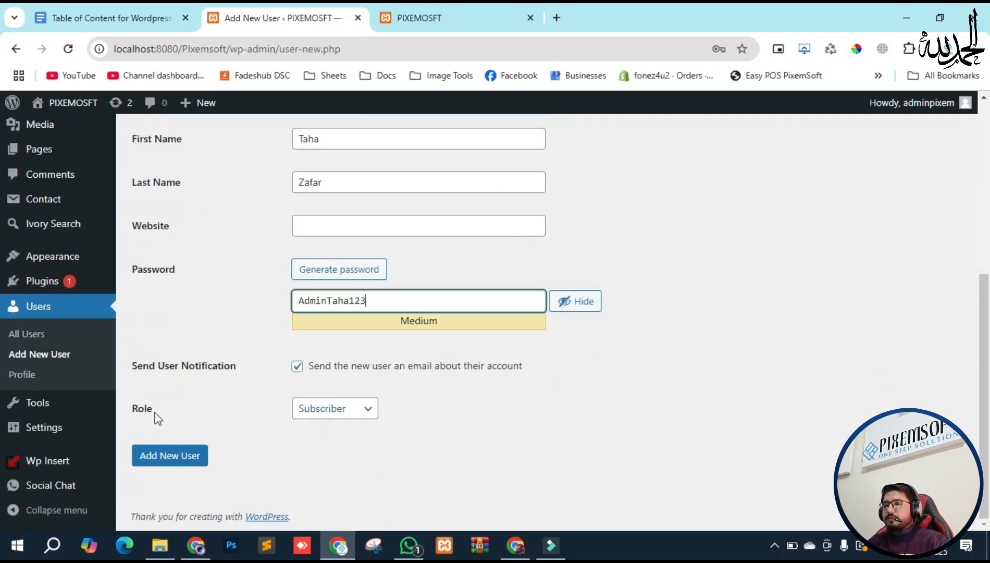
# Open the Role choices and look over the filled-in name and password fields.
pyautogui.click(368, 411)
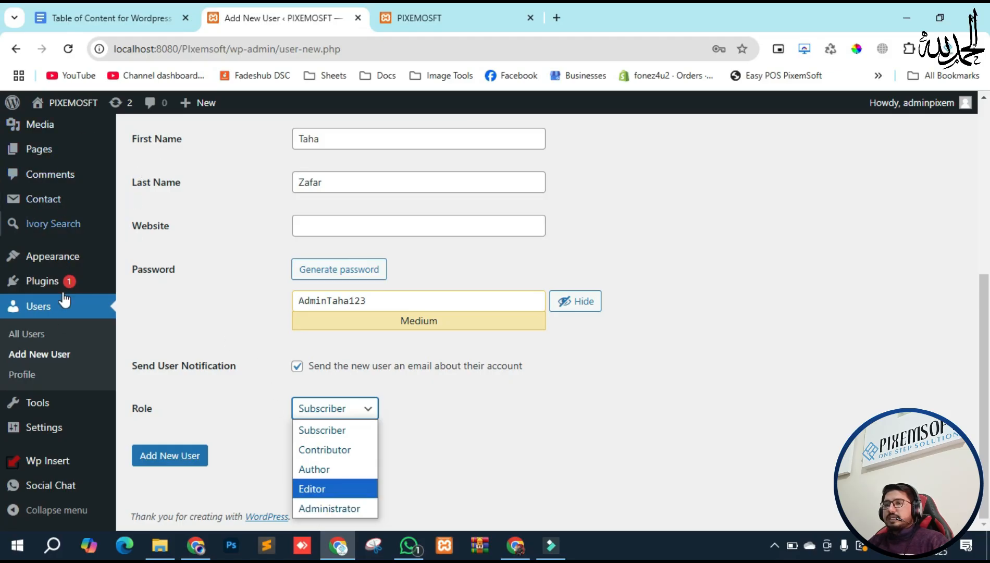
pyautogui.scroll(5, 72, 193)
pyautogui.moveTo(93, 334)
pyautogui.scroll(-3, 92, 334)
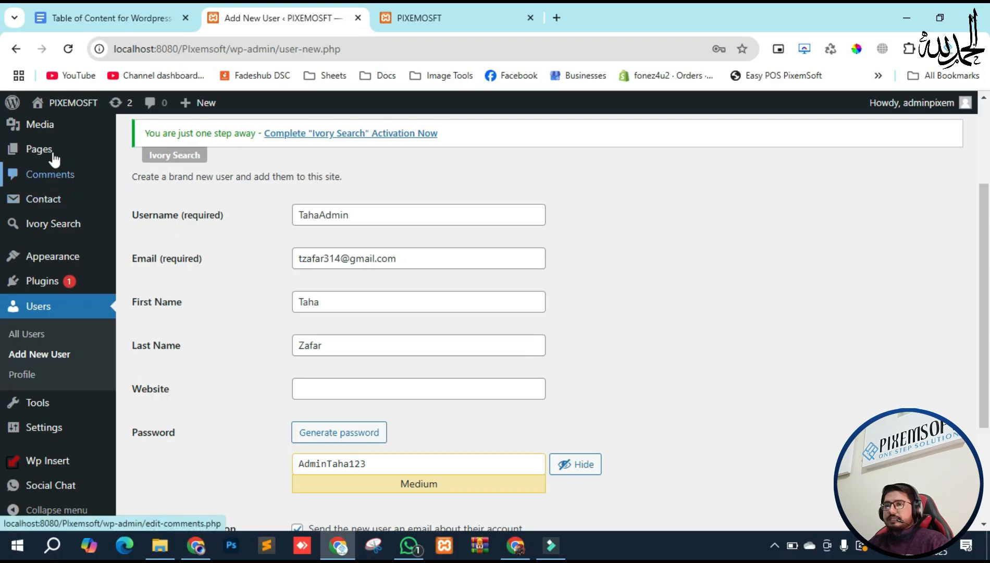
pyautogui.scroll(3, 22, 274)
pyautogui.moveTo(48, 177)
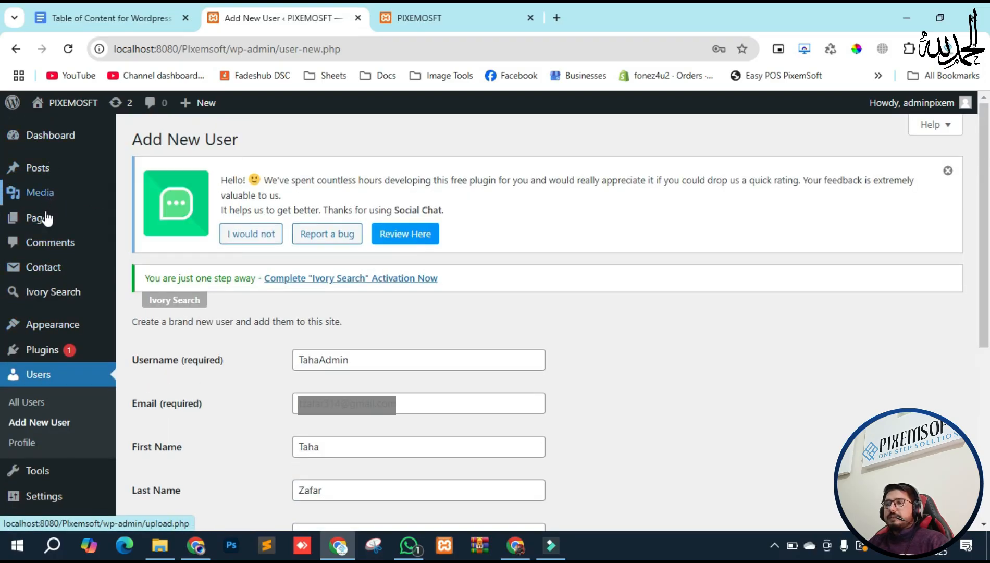
pyautogui.moveTo(47, 223)
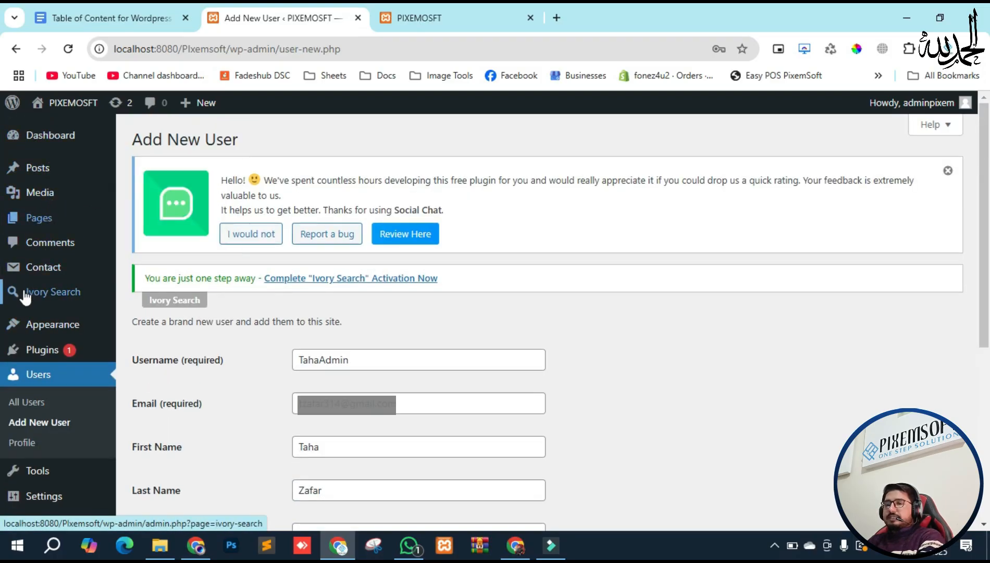
pyautogui.click(590, 341)
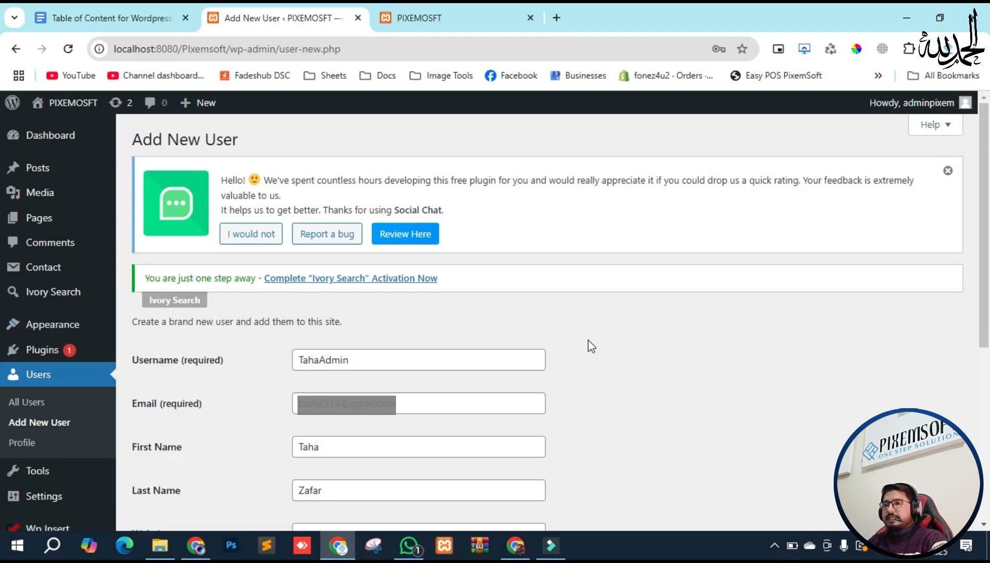
pyautogui.scroll(-5, 288, 326)
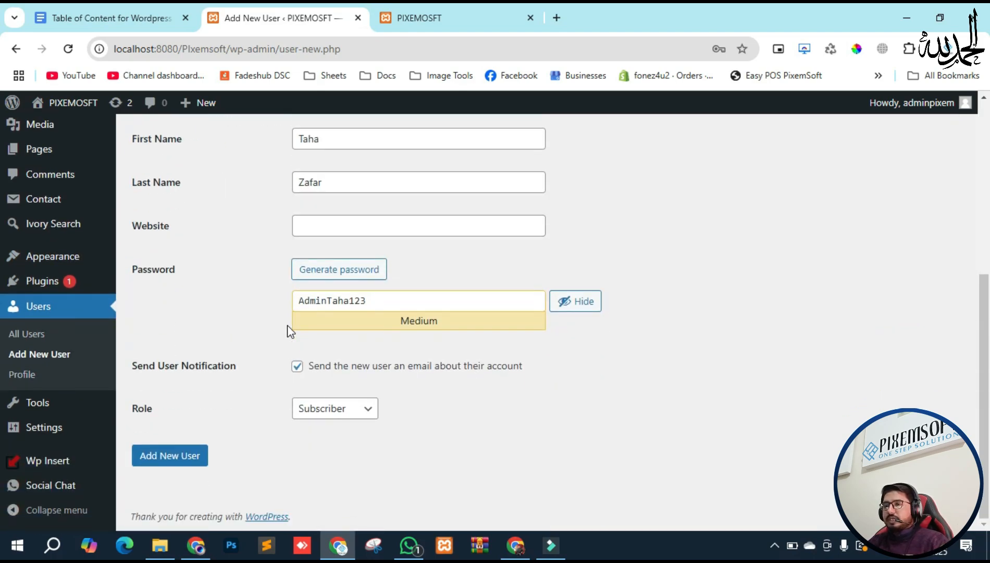
# Set the new user's role to Editor.
pyautogui.click(370, 417)
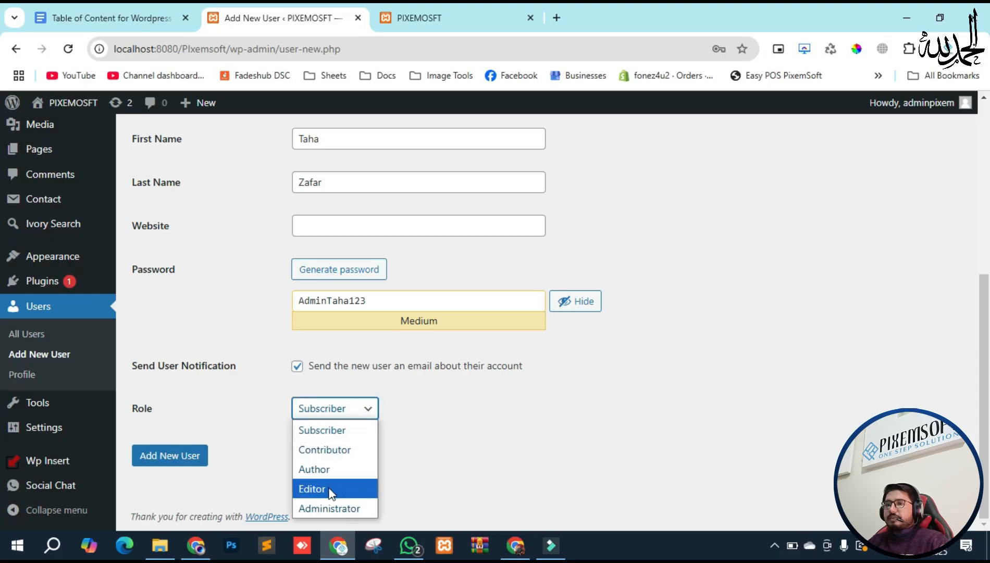
pyautogui.scroll(5, 34, 162)
pyautogui.scroll(-5, 546, 428)
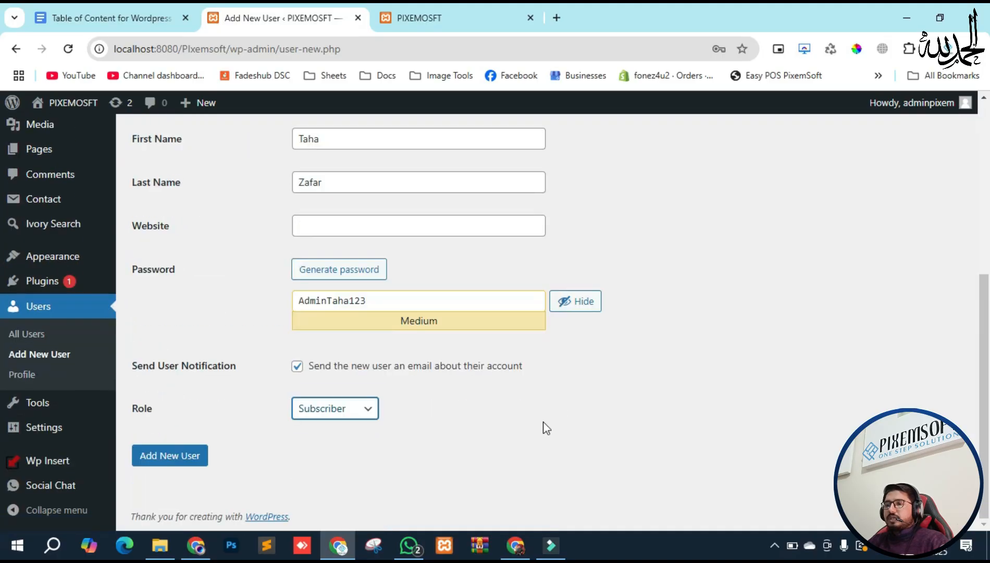
pyautogui.click(368, 411)
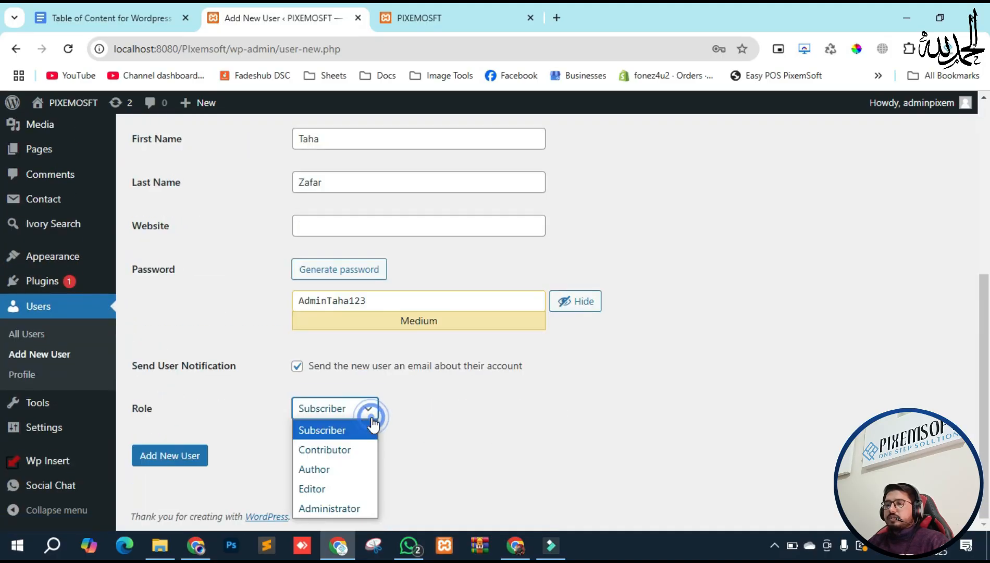
pyautogui.click(323, 489)
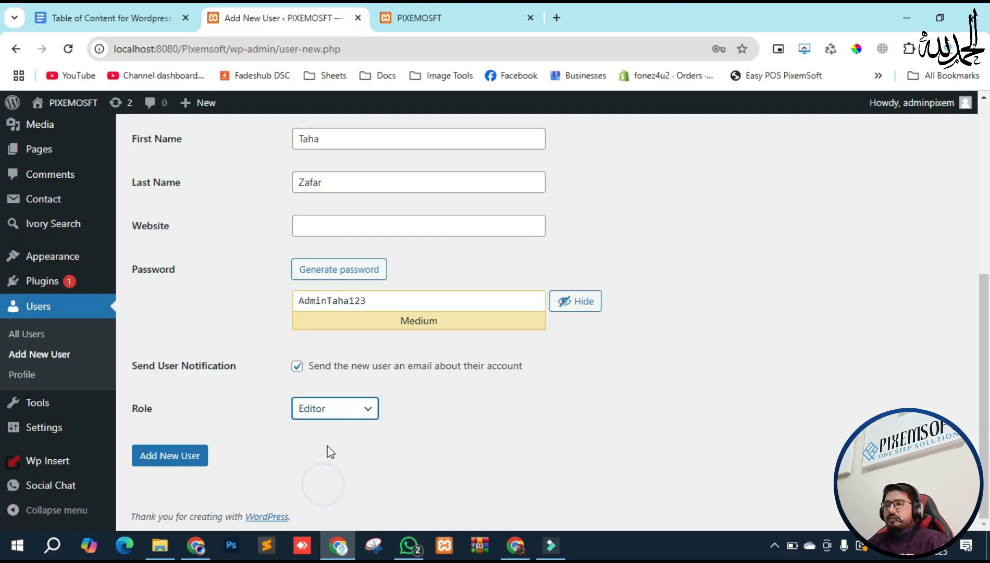
# Create the Editor account, save its login in Chrome, and confirm it appears in Users.
pyautogui.click(175, 459)
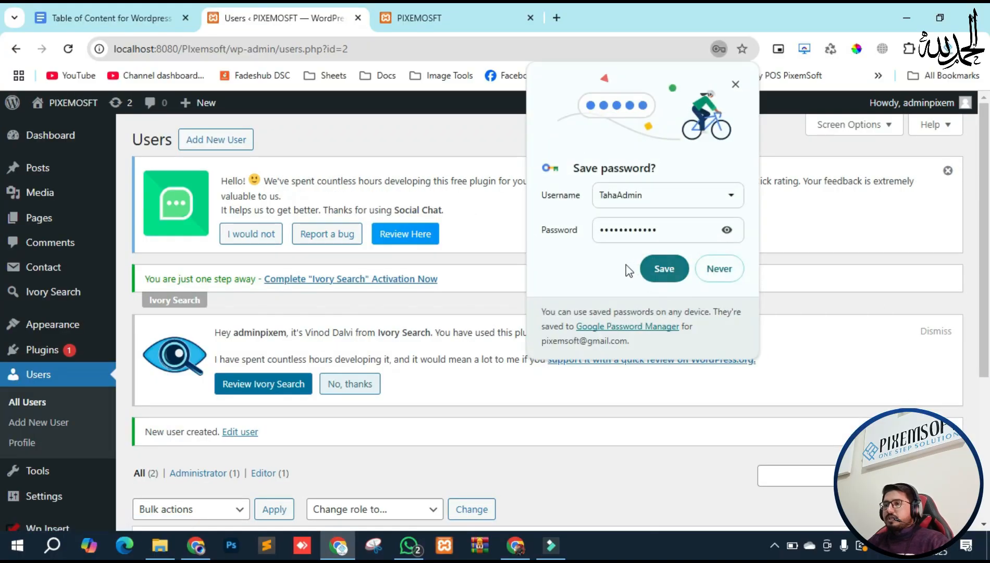
pyautogui.click(660, 269)
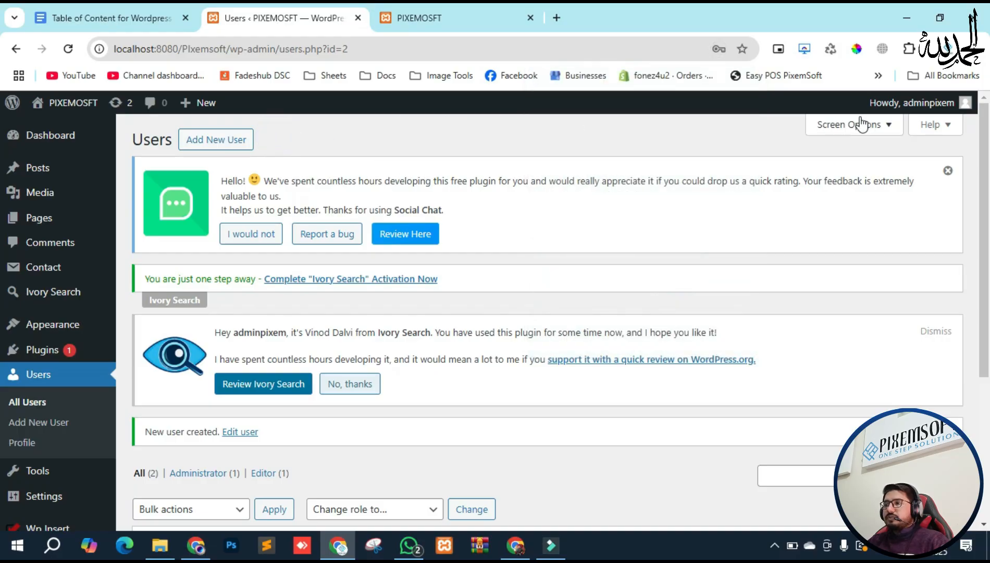
pyautogui.moveTo(925, 117)
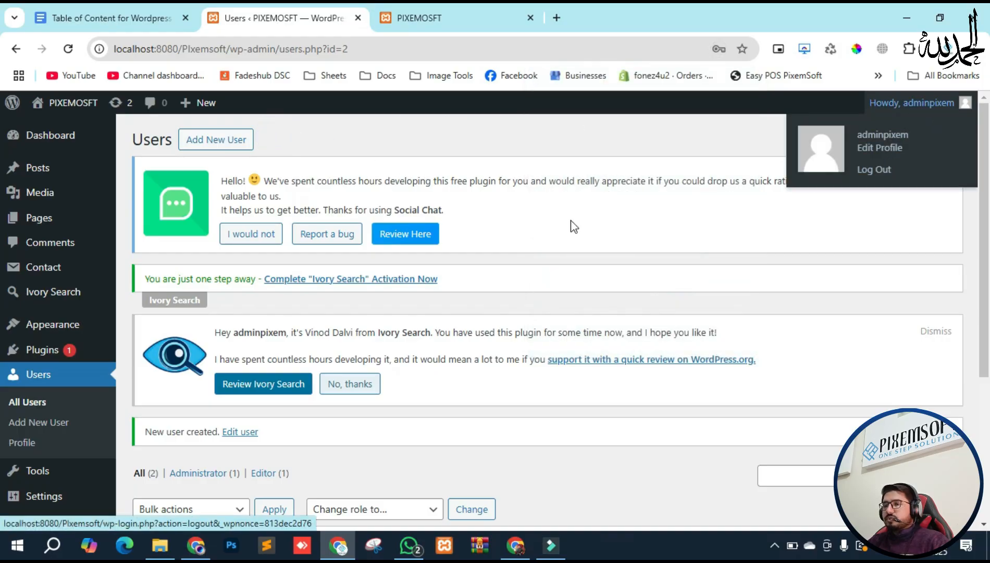
pyautogui.scroll(-4, 541, 239)
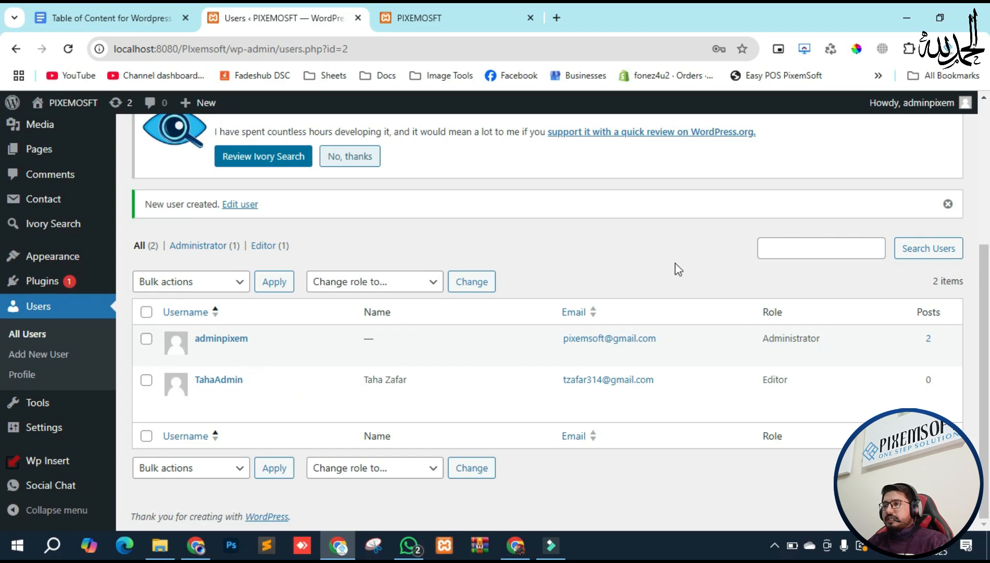
pyautogui.scroll(4, 730, 260)
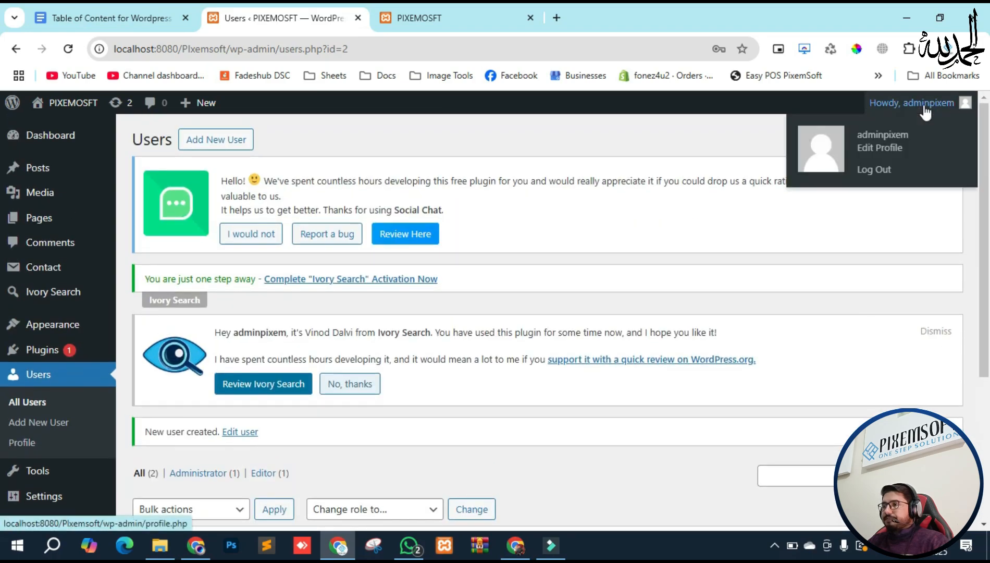
# Log out of the administrator and log in as the new Editor with Remember Me ticked.
pyautogui.click(873, 172)
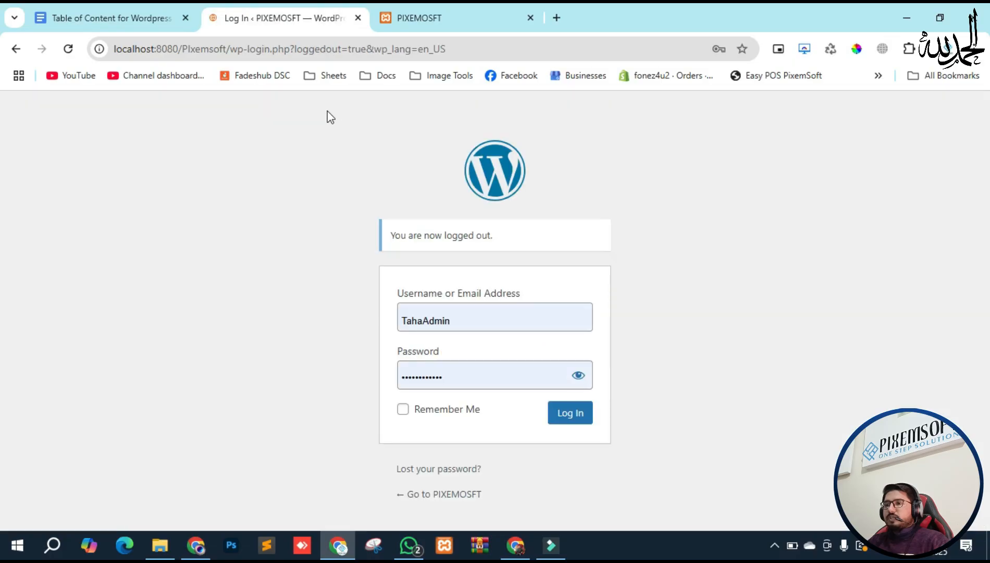
pyautogui.click(578, 375)
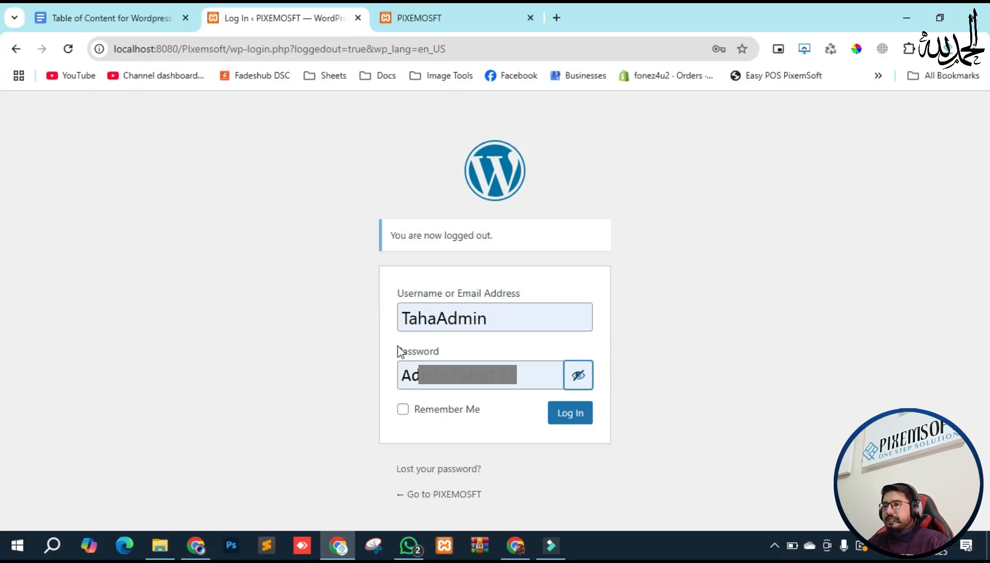
pyautogui.click(402, 409)
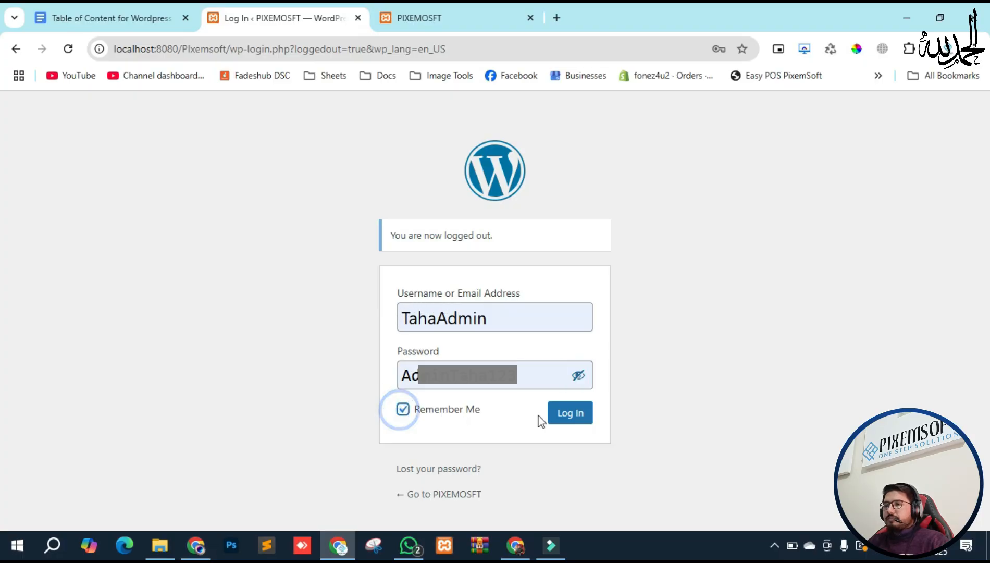
pyautogui.click(568, 414)
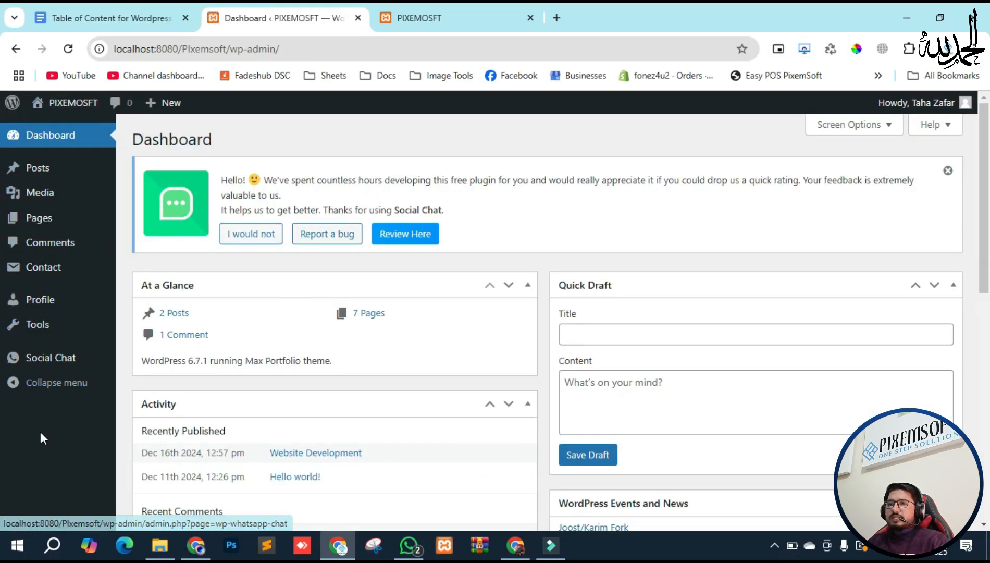
# Open Posts > All Posts in a new tab and switch to it.
pyautogui.moveTo(43, 166)
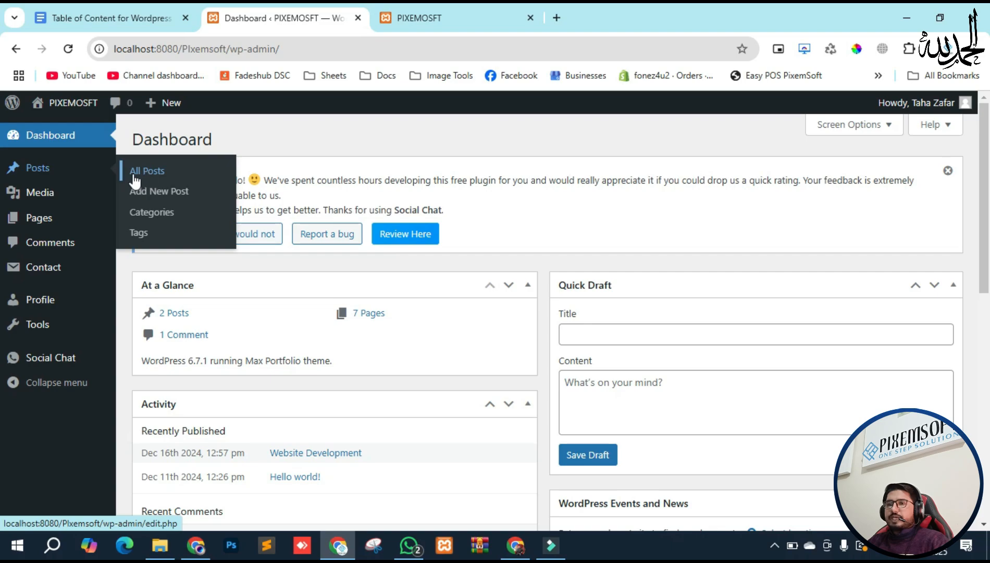
pyautogui.moveTo(39, 225)
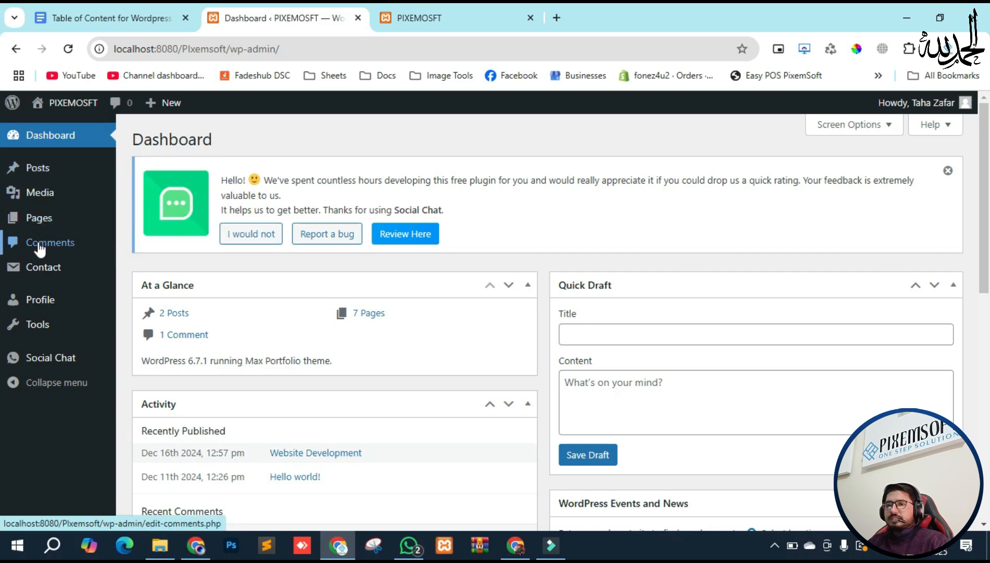
pyautogui.moveTo(39, 275)
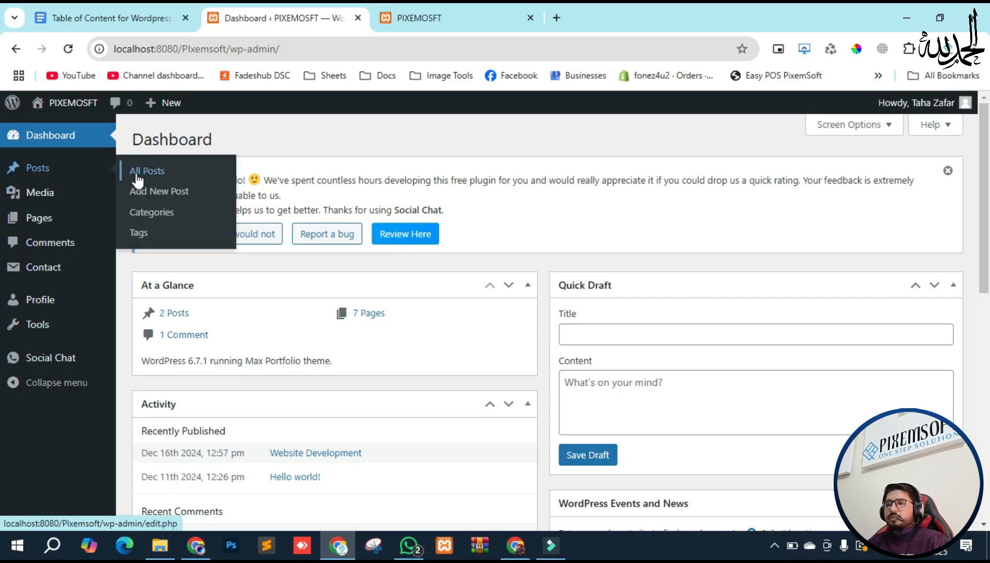
pyautogui.middleClick(136, 176)
pyautogui.click(465, 19)
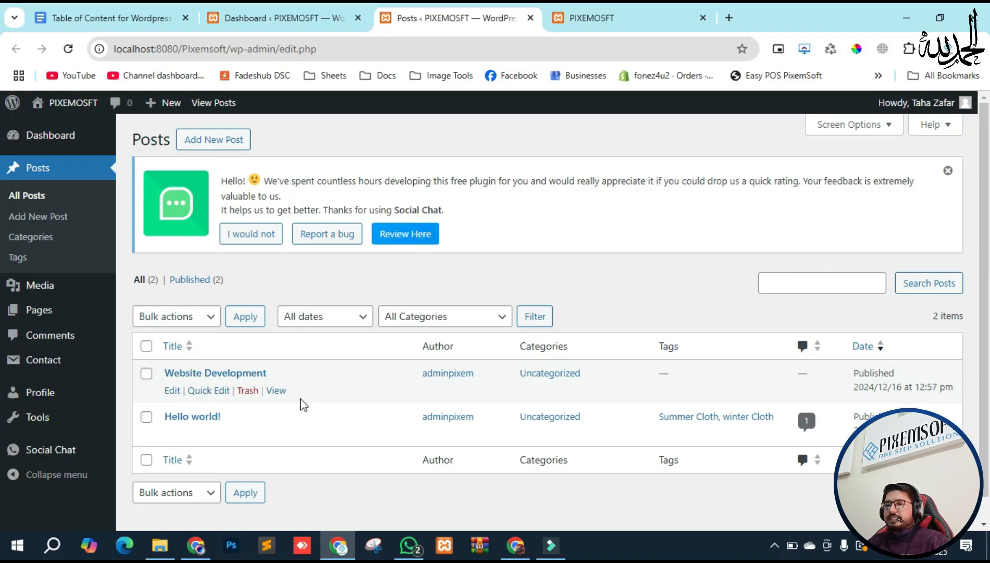
# Check the post rows' edit actions, then go to the Editor's Profile page.
pyautogui.moveTo(202, 439)
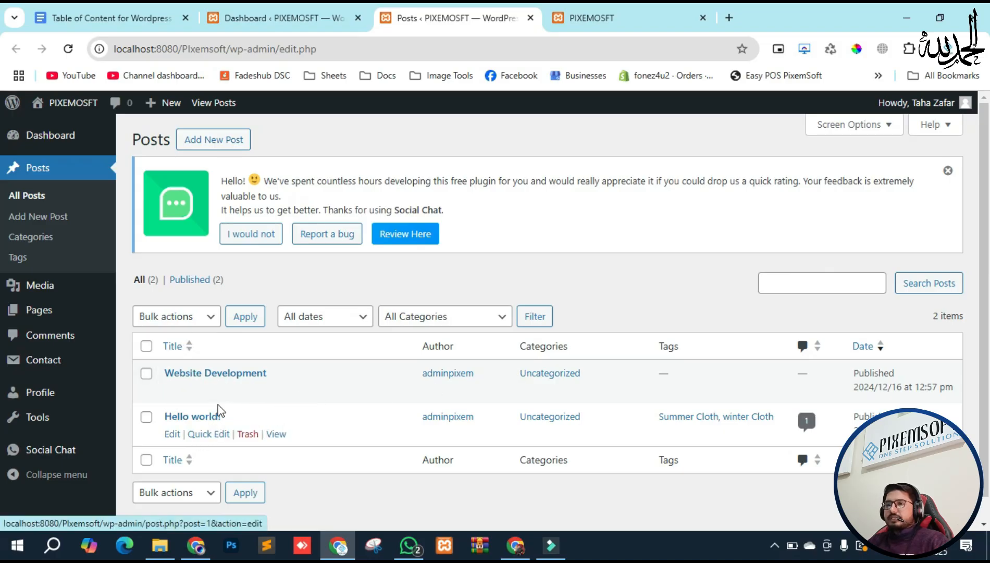
pyautogui.moveTo(52, 293)
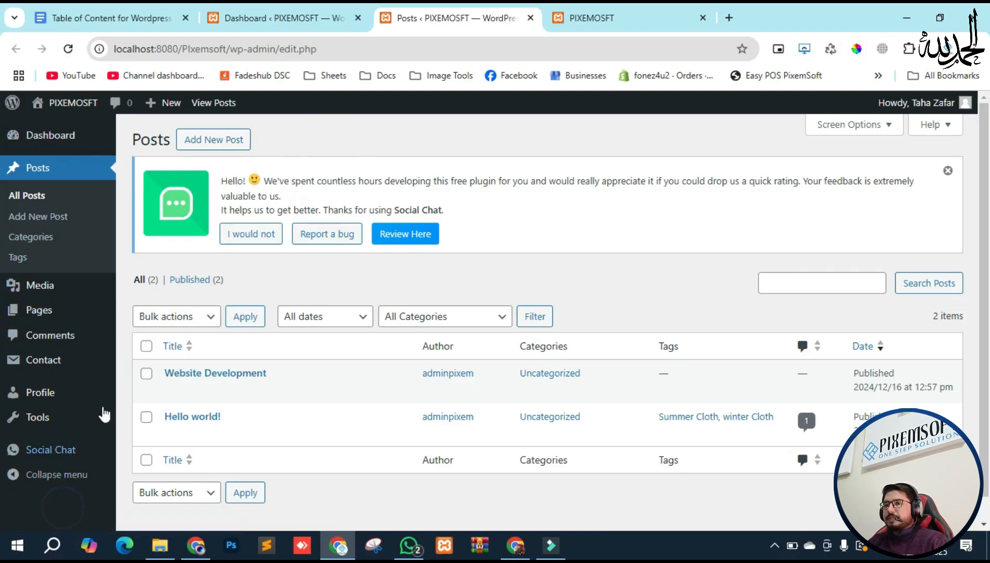
pyautogui.click(301, 151)
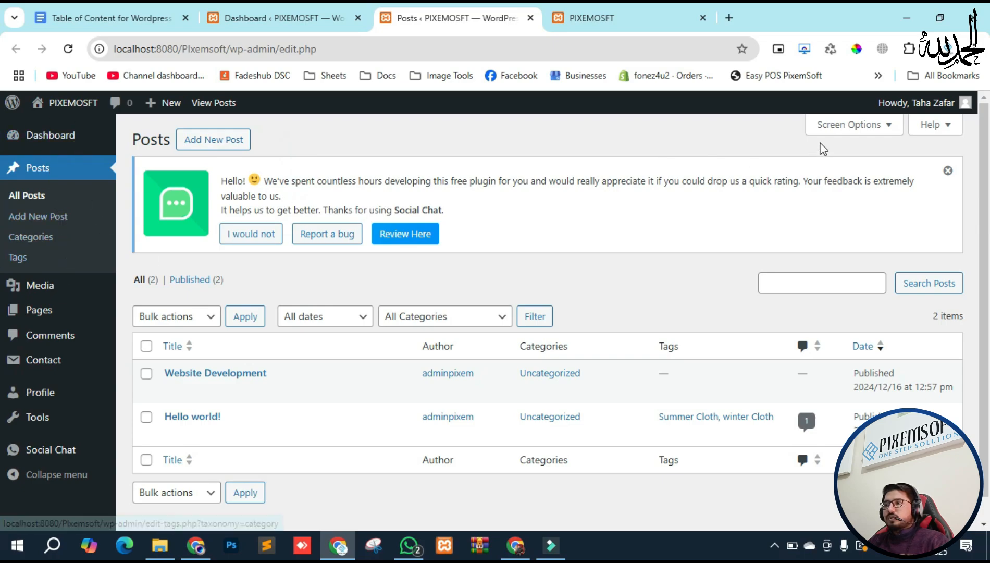
pyautogui.click(644, 126)
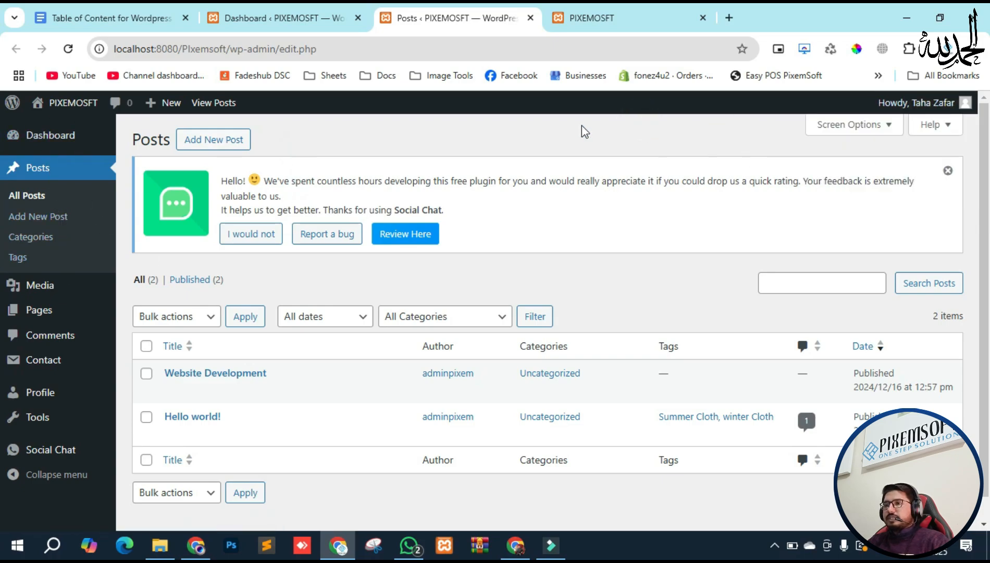
pyautogui.click(36, 399)
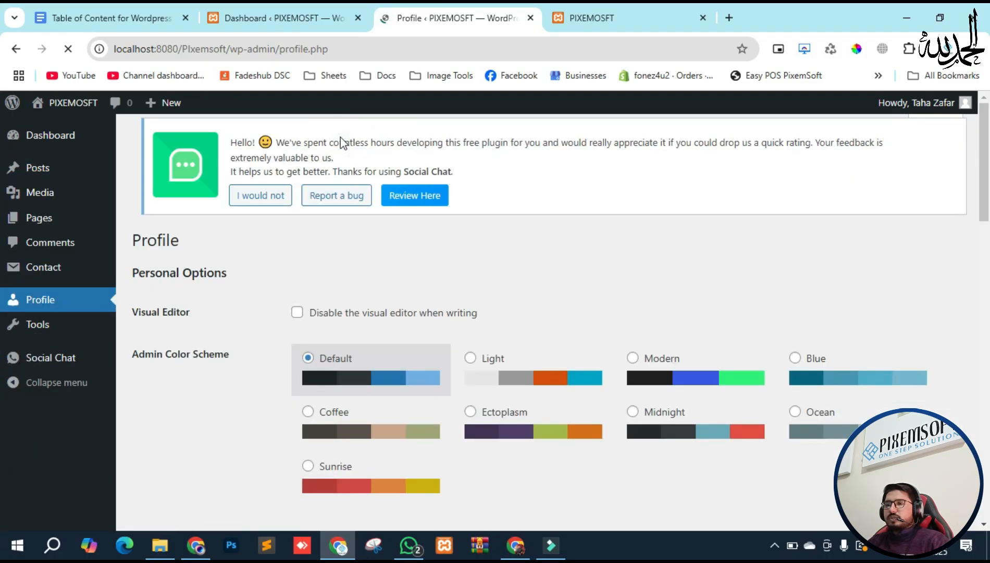
# Scroll through the Profile settings down to Update Profile and save it unchanged.
pyautogui.scroll(-3, 252, 327)
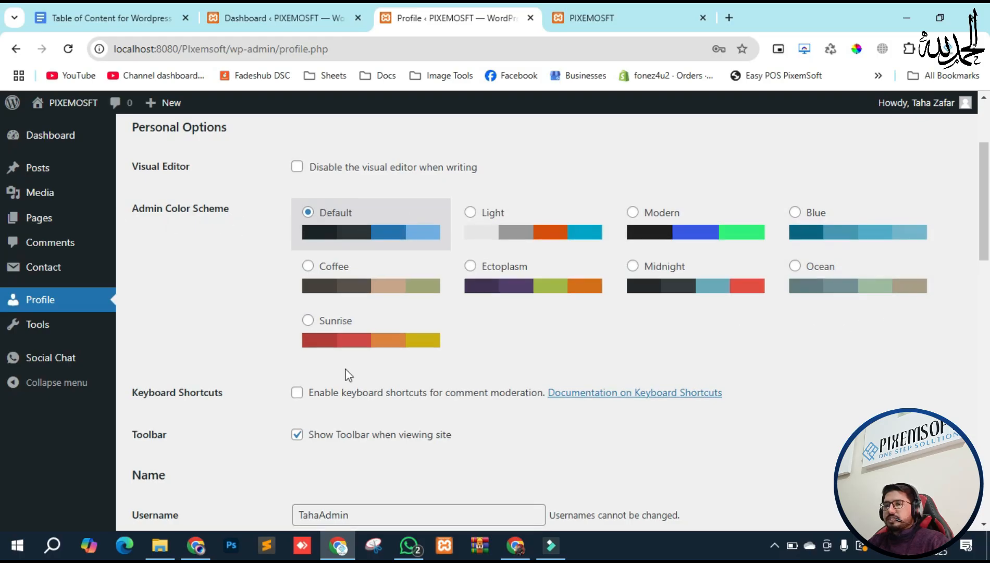
pyautogui.scroll(-7, 250, 358)
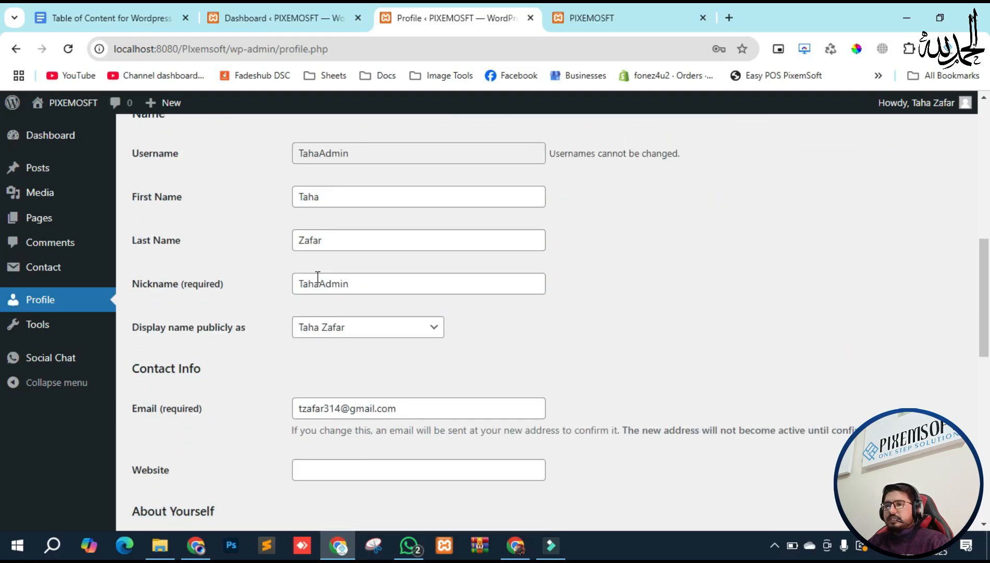
pyautogui.scroll(-10, 279, 410)
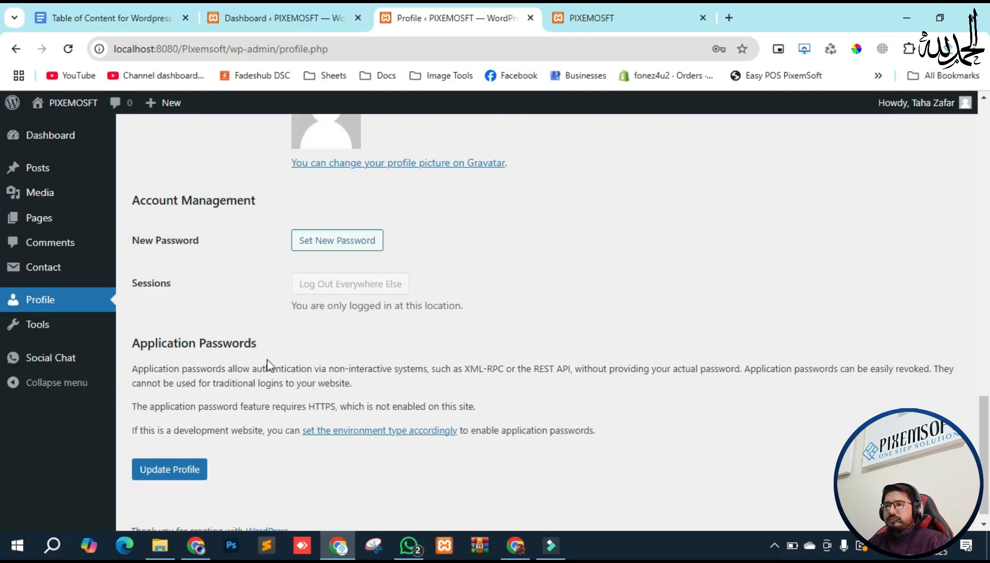
pyautogui.scroll(8, 252, 410)
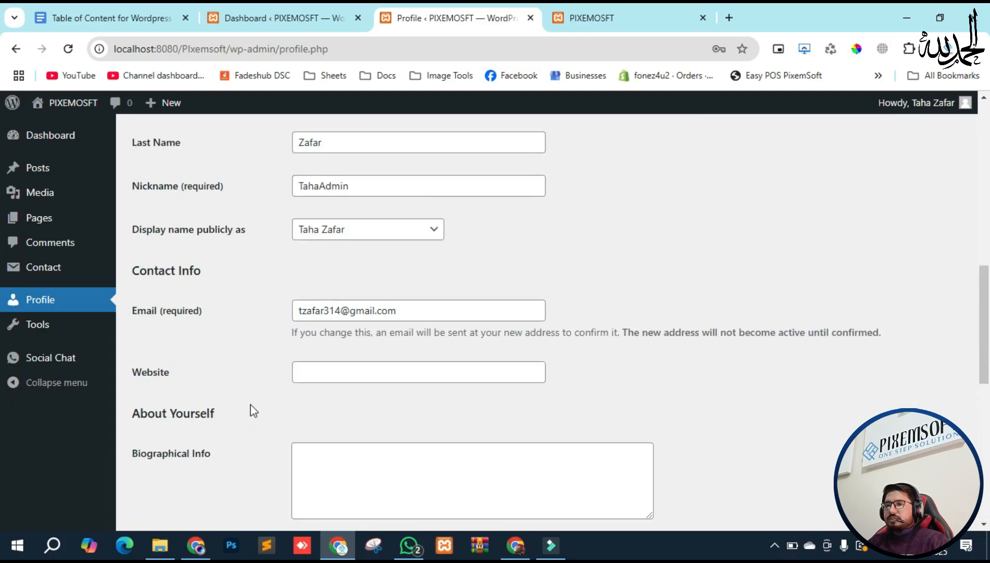
pyautogui.scroll(4, 253, 410)
pyautogui.scroll(-12, 351, 237)
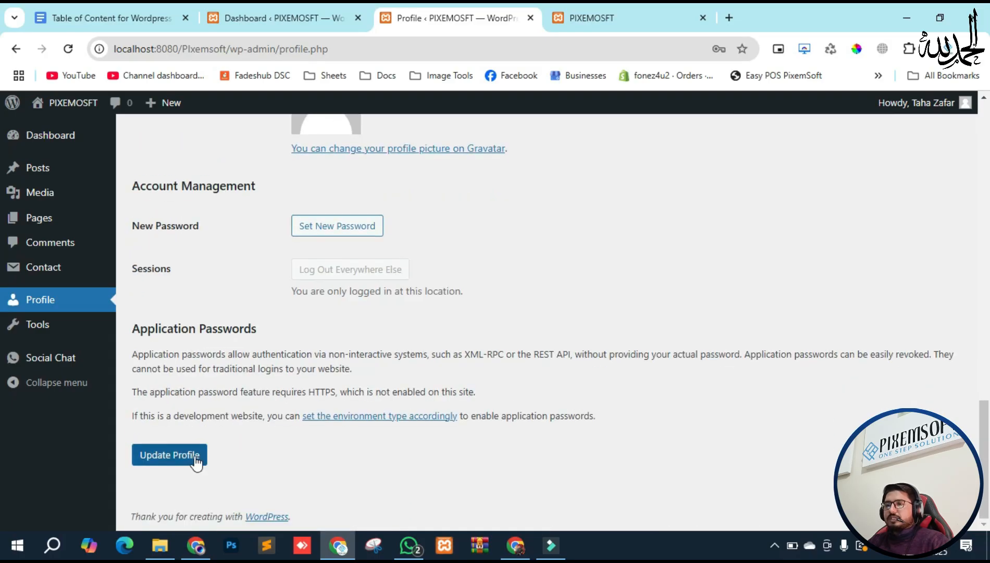
pyautogui.scroll(15, 316, 431)
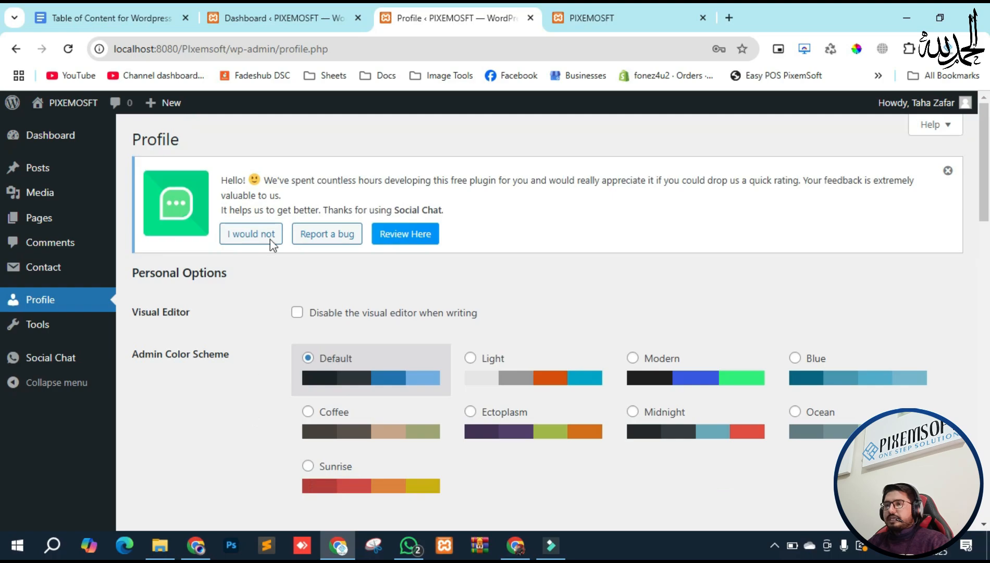
pyautogui.click(295, 130)
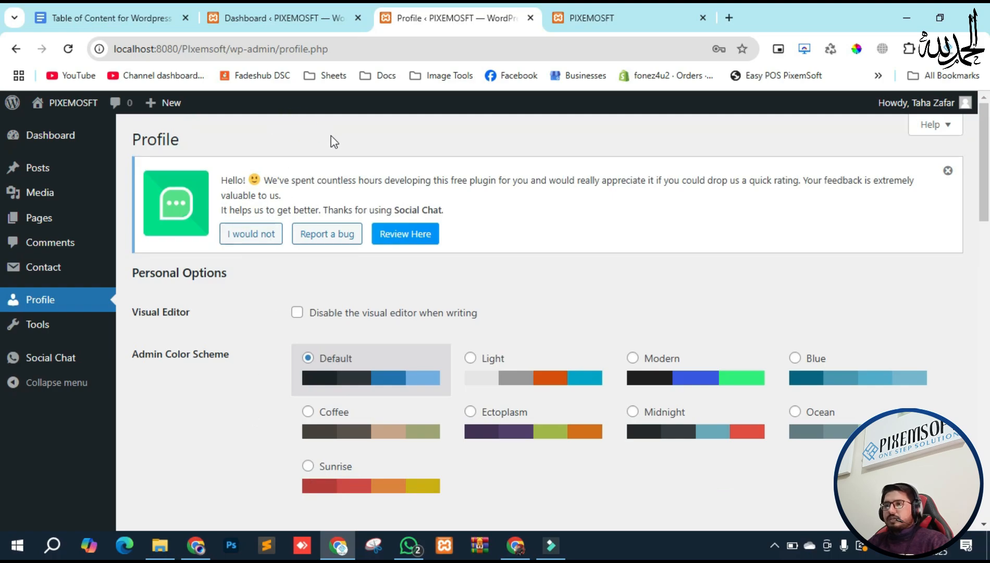